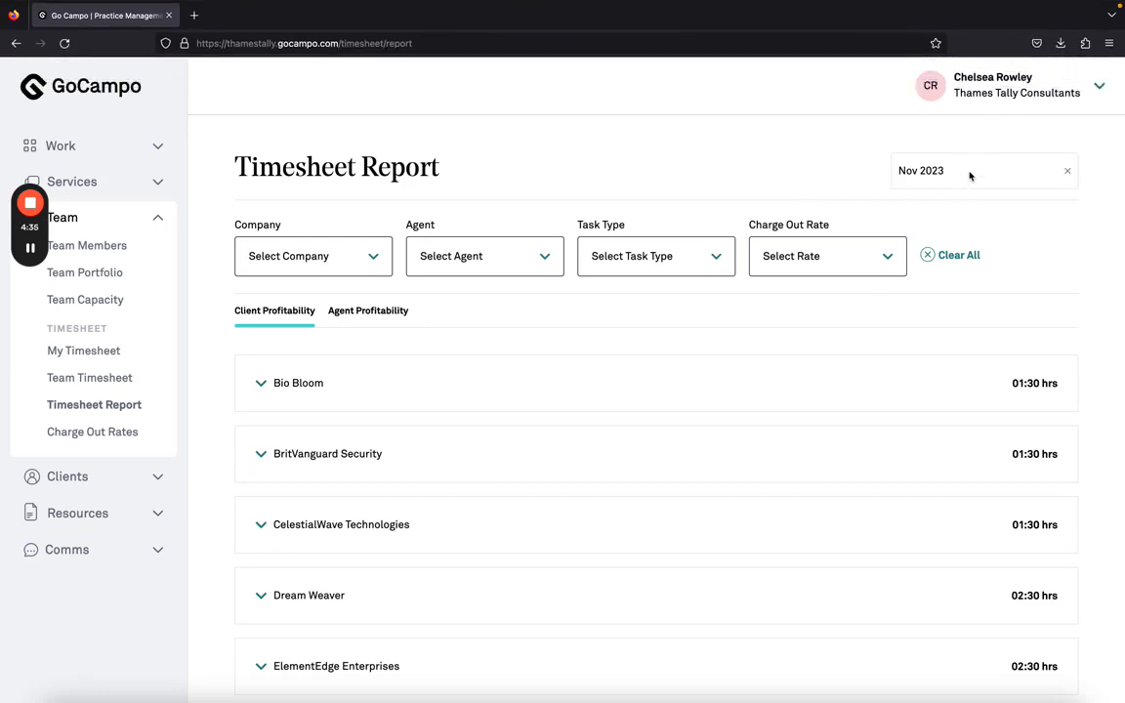
# - Check the timesheet report for July 2023 and return the reporting month to November 2023
pyautogui.click(970, 174)
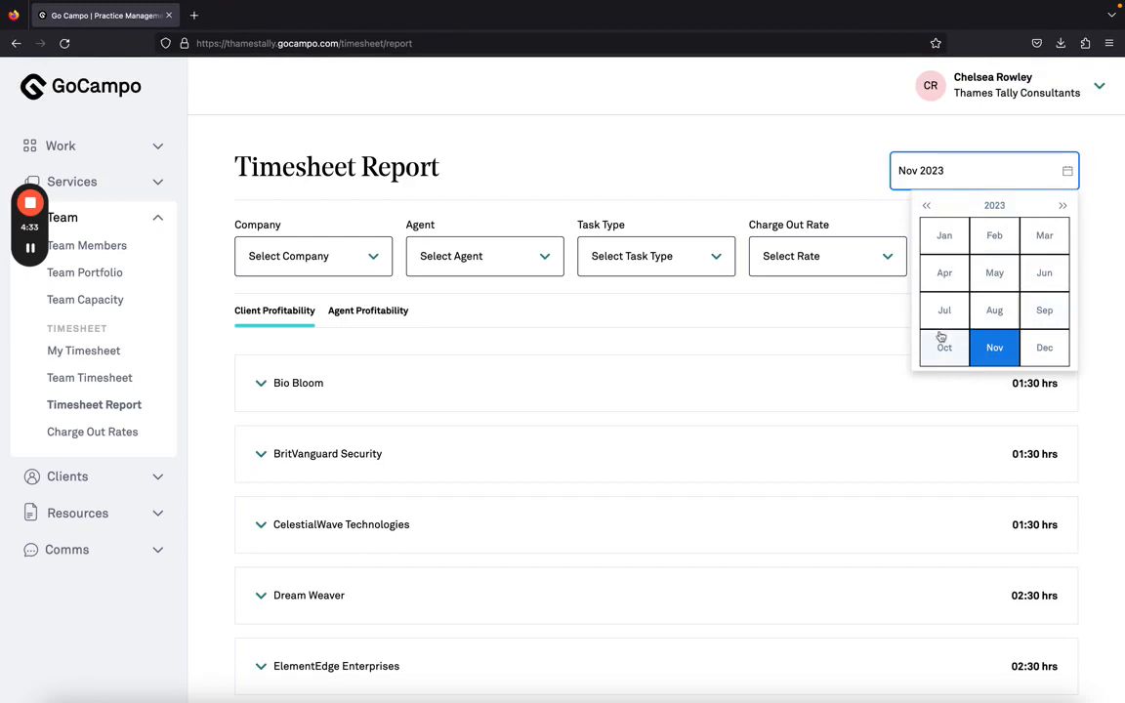
pyautogui.click(945, 308)
pyautogui.click(959, 171)
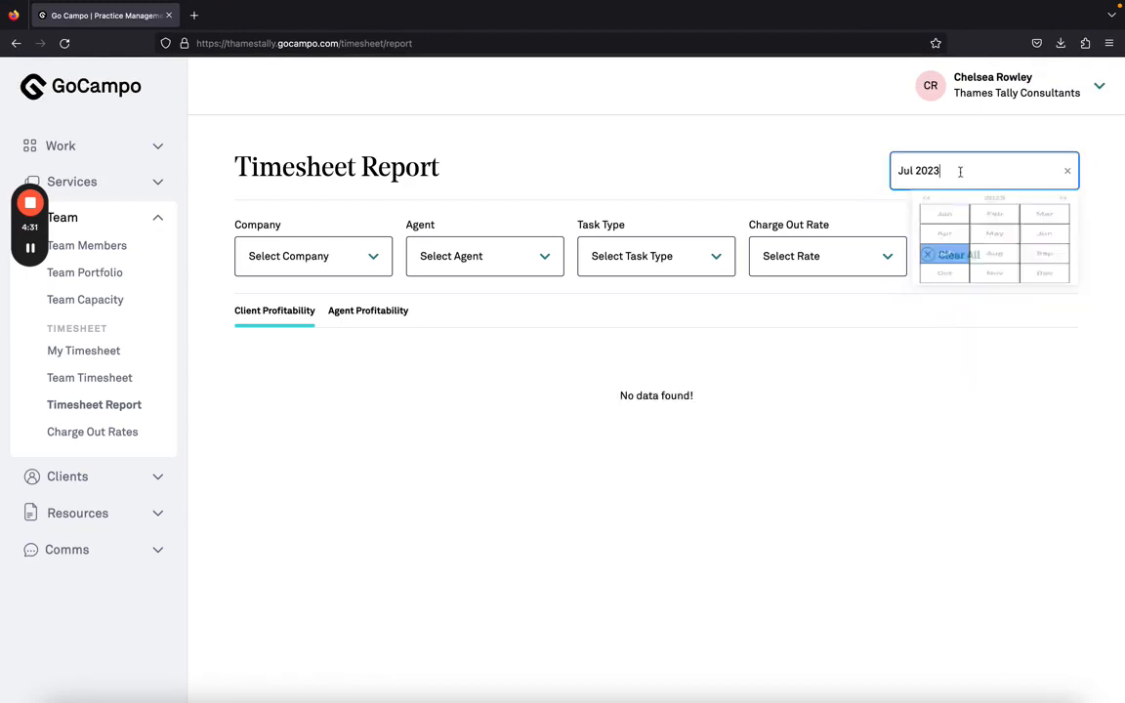
pyautogui.click(994, 347)
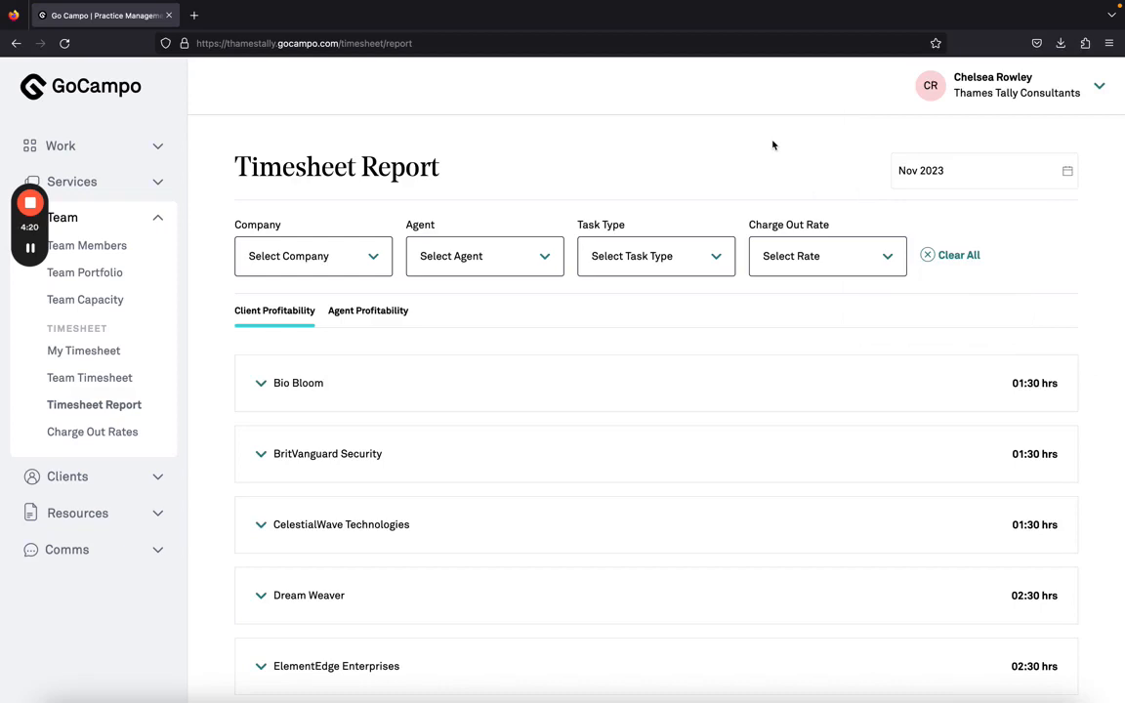
# - Look through the client list and filter the timesheet report to the company FireFlyte Innovations
pyautogui.scroll(-2, 773, 145)
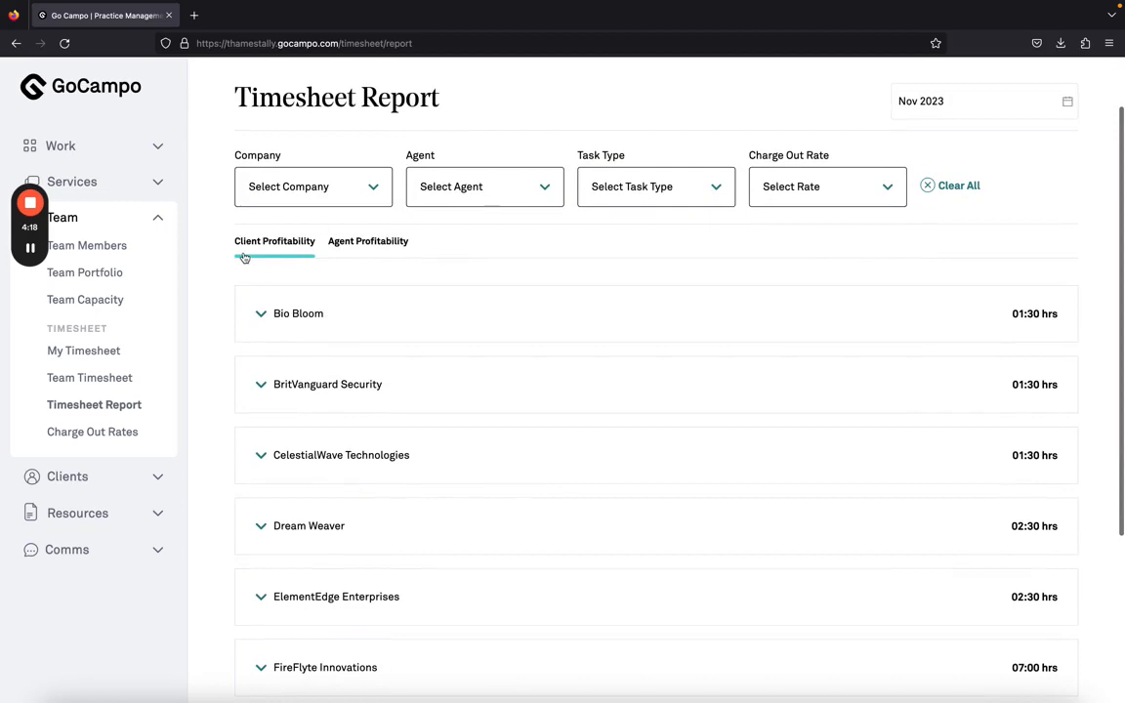
pyautogui.scroll(-3, 244, 256)
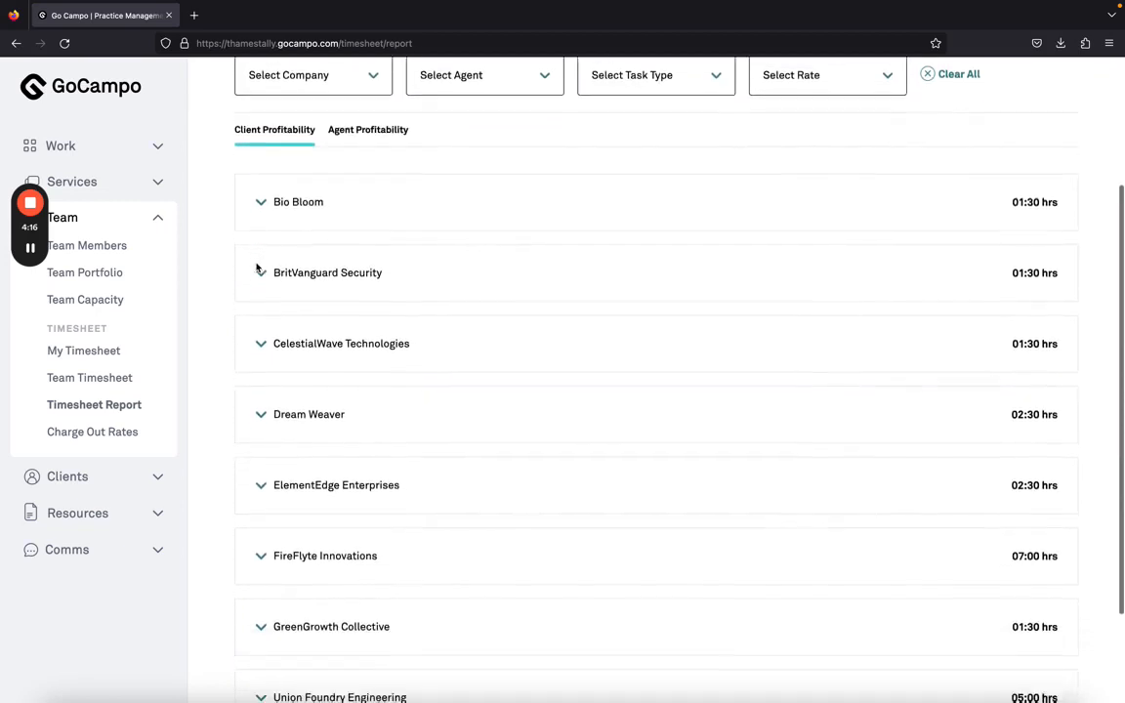
pyautogui.scroll(-3, 256, 270)
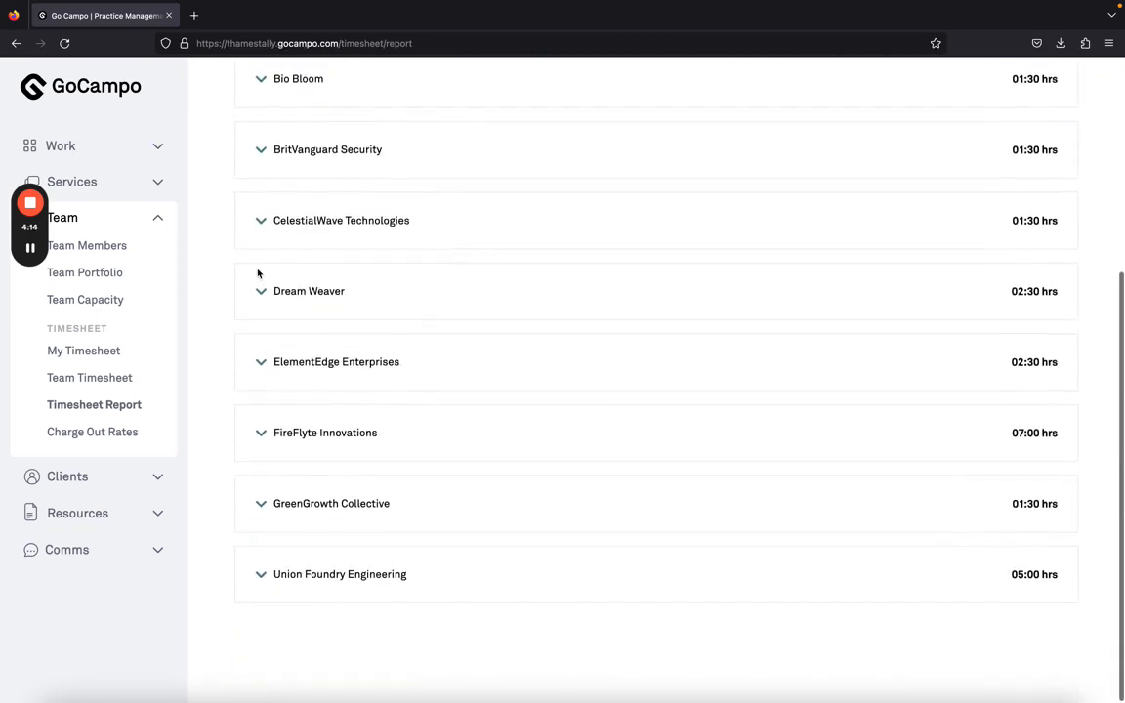
pyautogui.scroll(8, 257, 273)
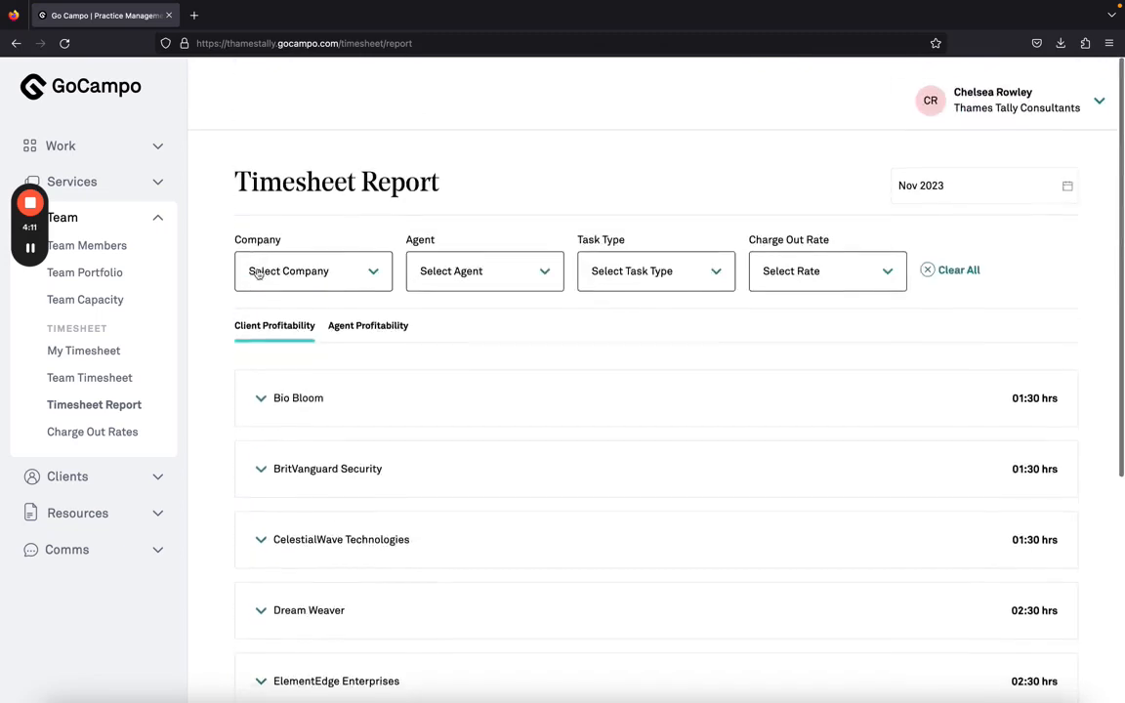
pyautogui.click(320, 257)
pyautogui.write('fire')
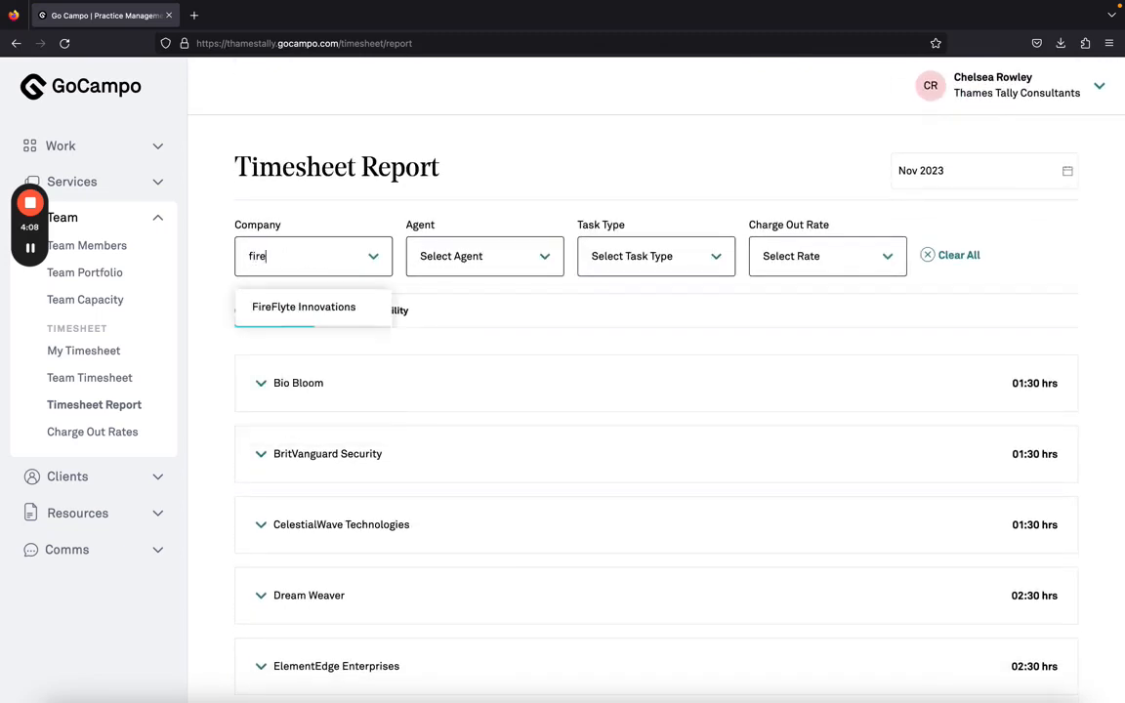
pyautogui.click(298, 308)
pyautogui.click(211, 277)
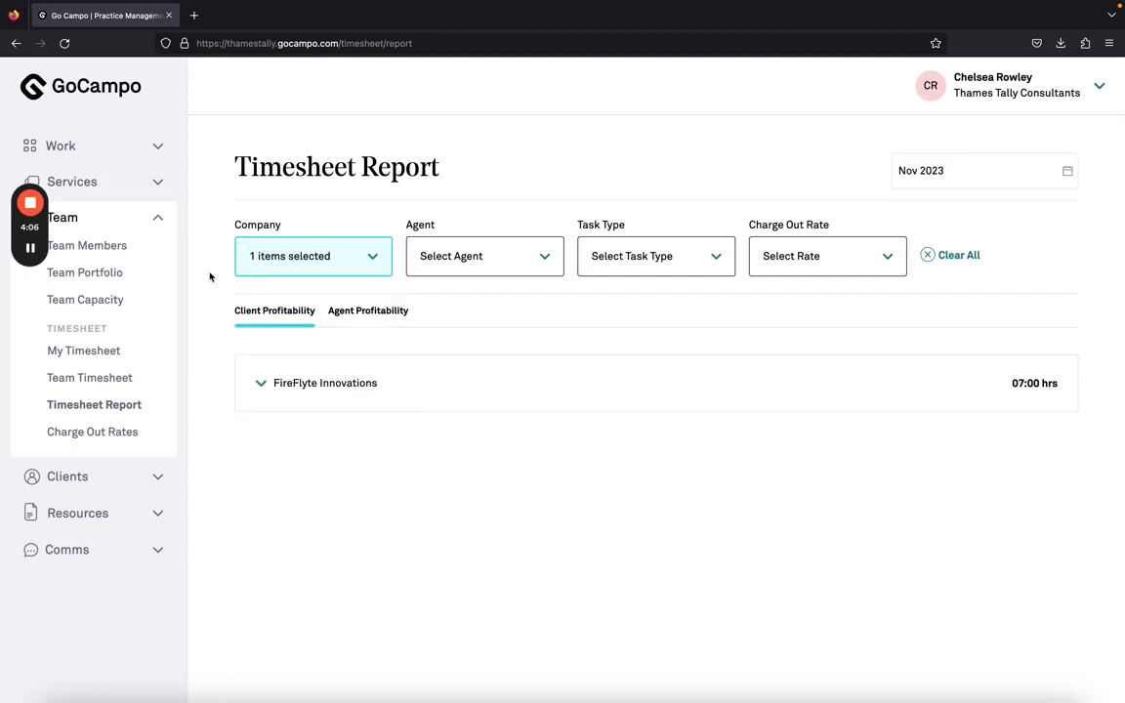
# - Expand the FireFlyte Innovations summary and examine every agent's task breakdown in its detailed summary
pyautogui.click(262, 387)
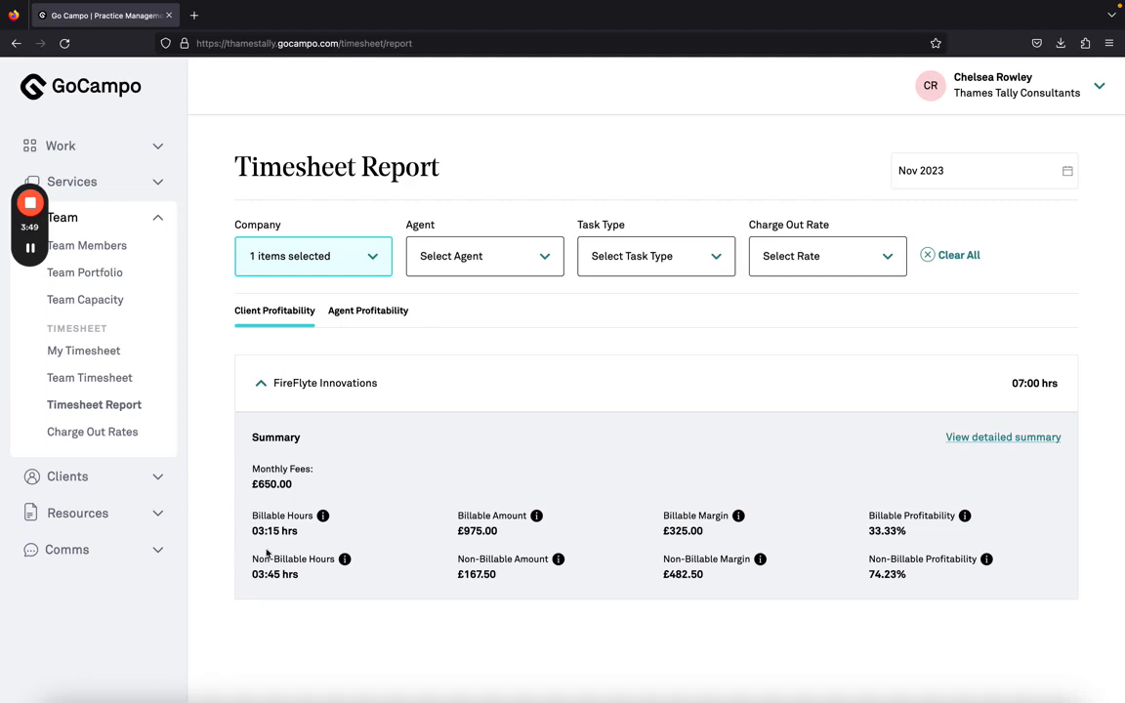
pyautogui.click(1001, 438)
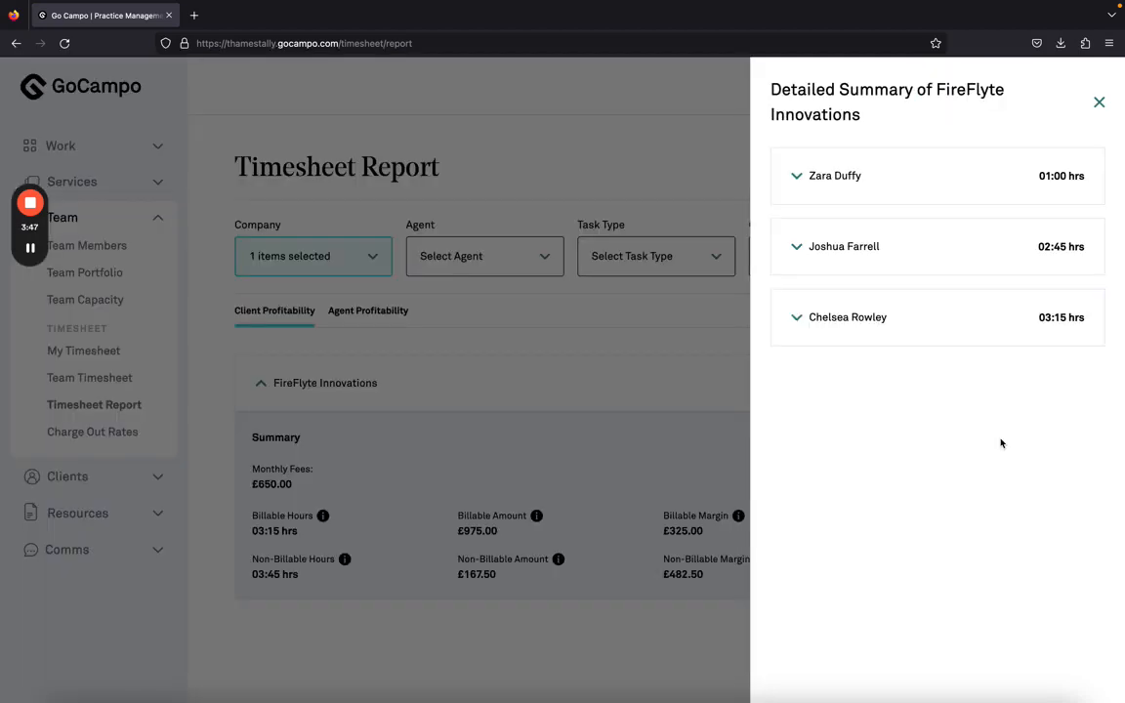
pyautogui.click(795, 319)
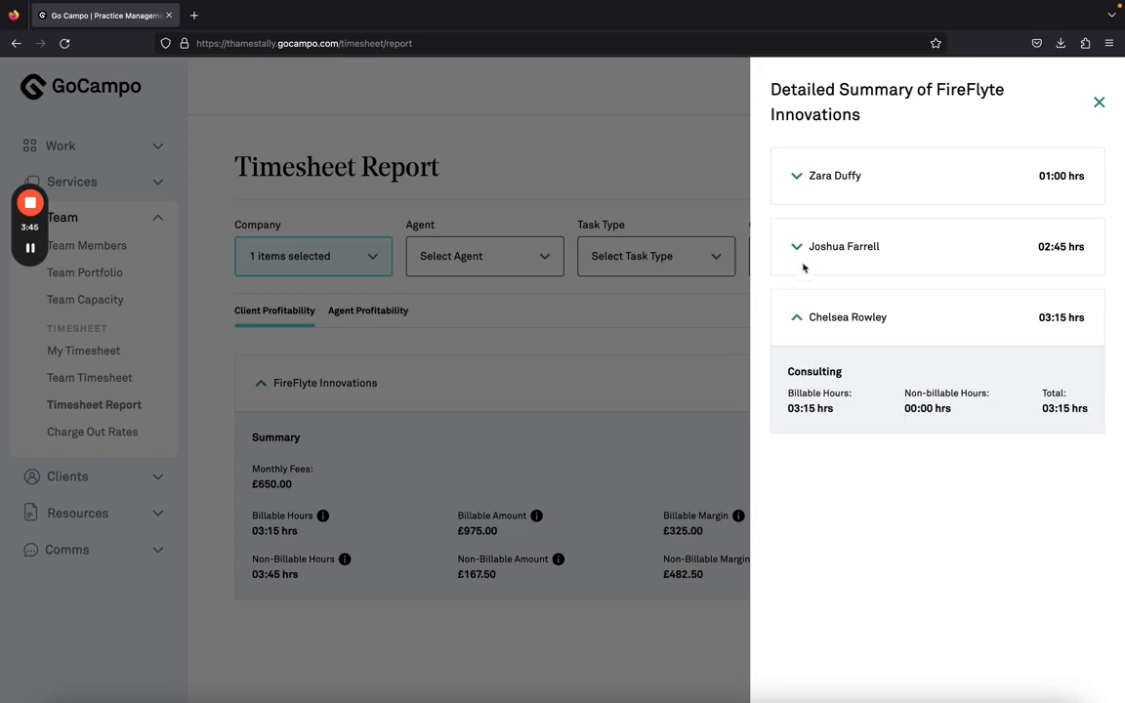
pyautogui.click(798, 249)
pyautogui.click(796, 174)
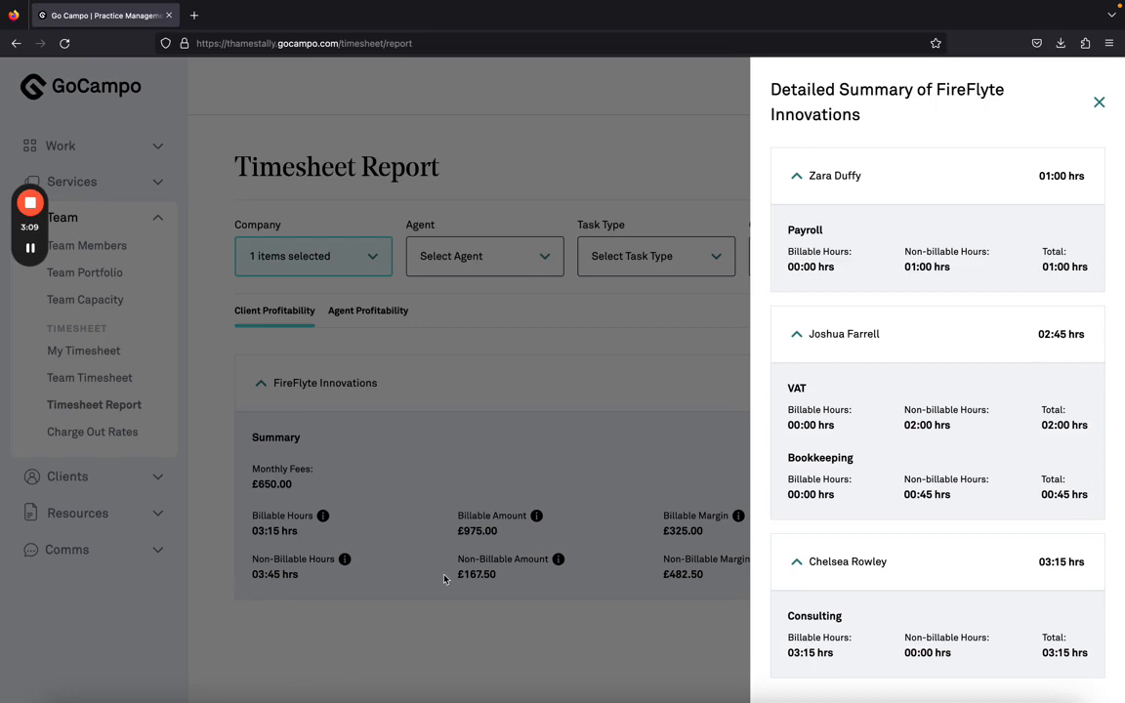
pyautogui.click(1097, 103)
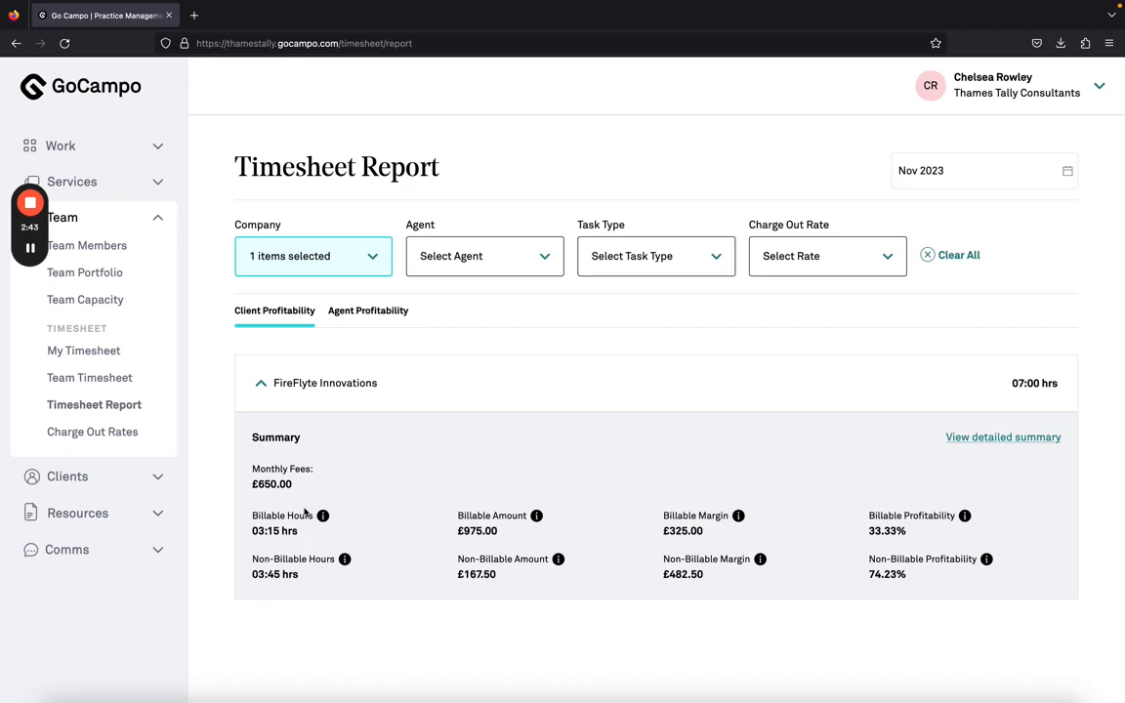
# - Read the explanations of Billable Amount and Billable Margin in the FireFlyte Innovations summary
pyautogui.click(537, 517)
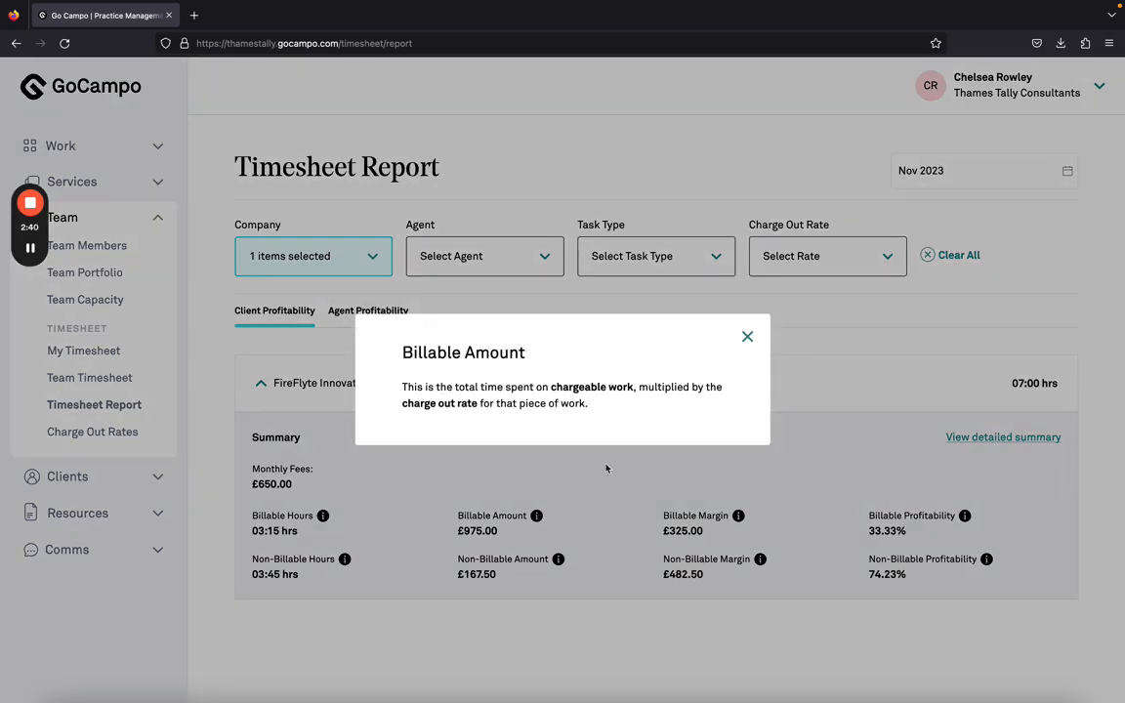
pyautogui.click(746, 334)
pyautogui.click(738, 516)
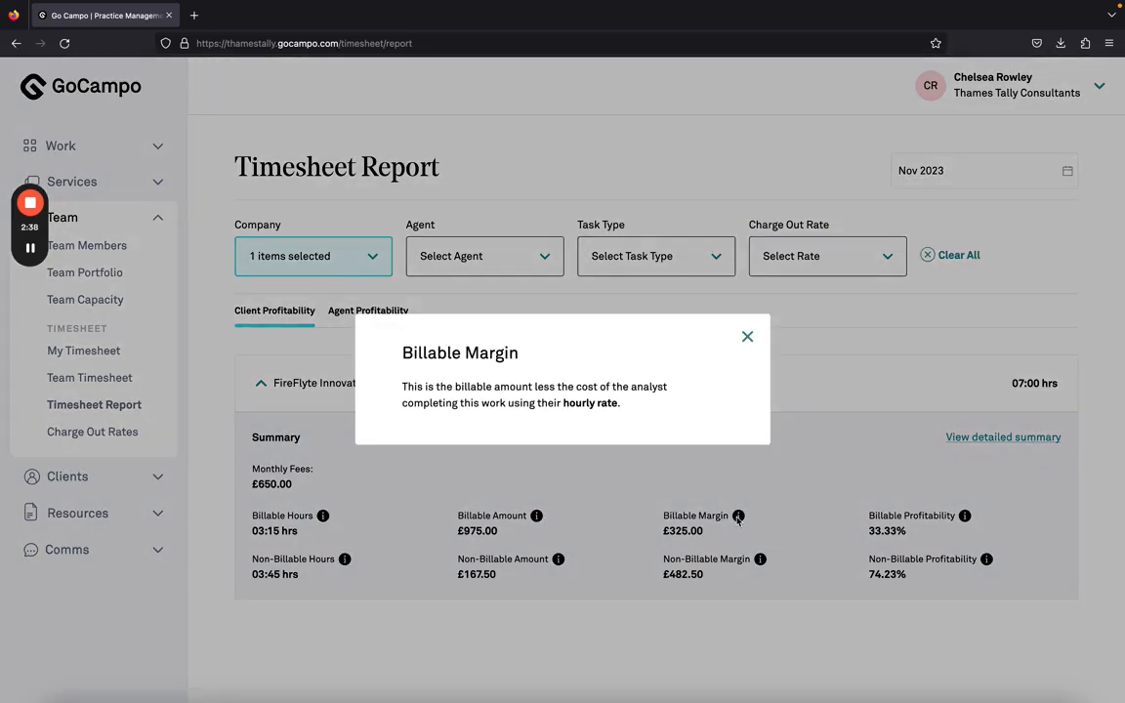
pyautogui.click(747, 337)
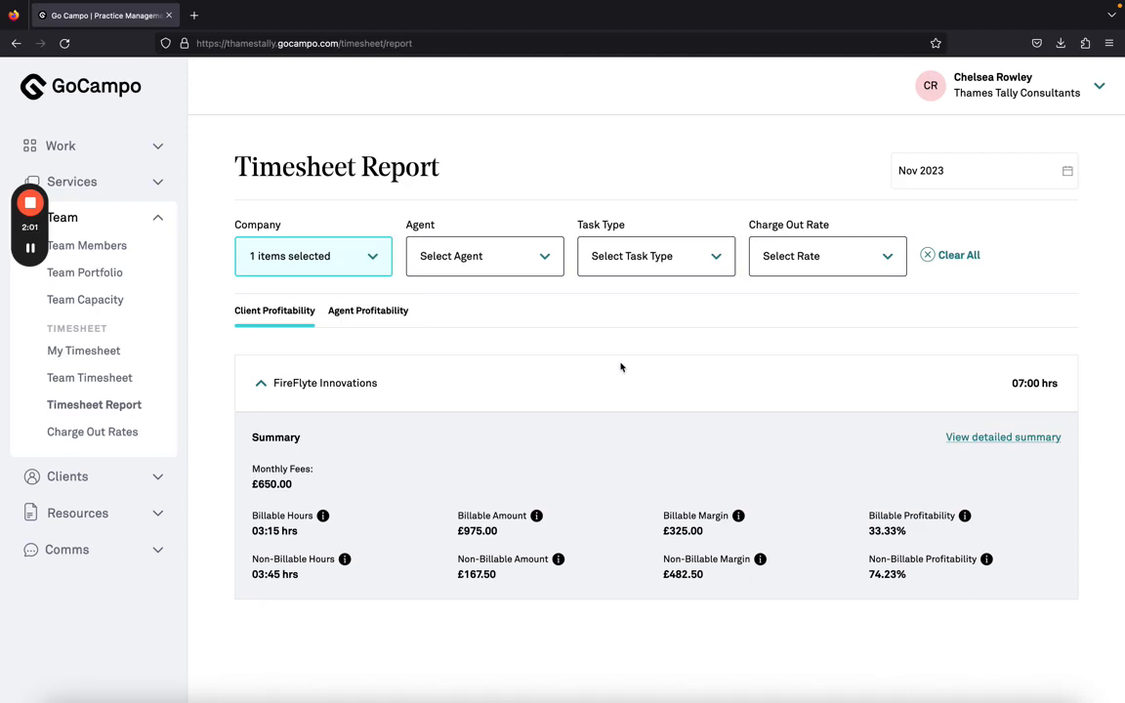
# - Filter the FireFlyte Innovations report further to the agent who logged VAT and Bookkeeping time
pyautogui.click(455, 254)
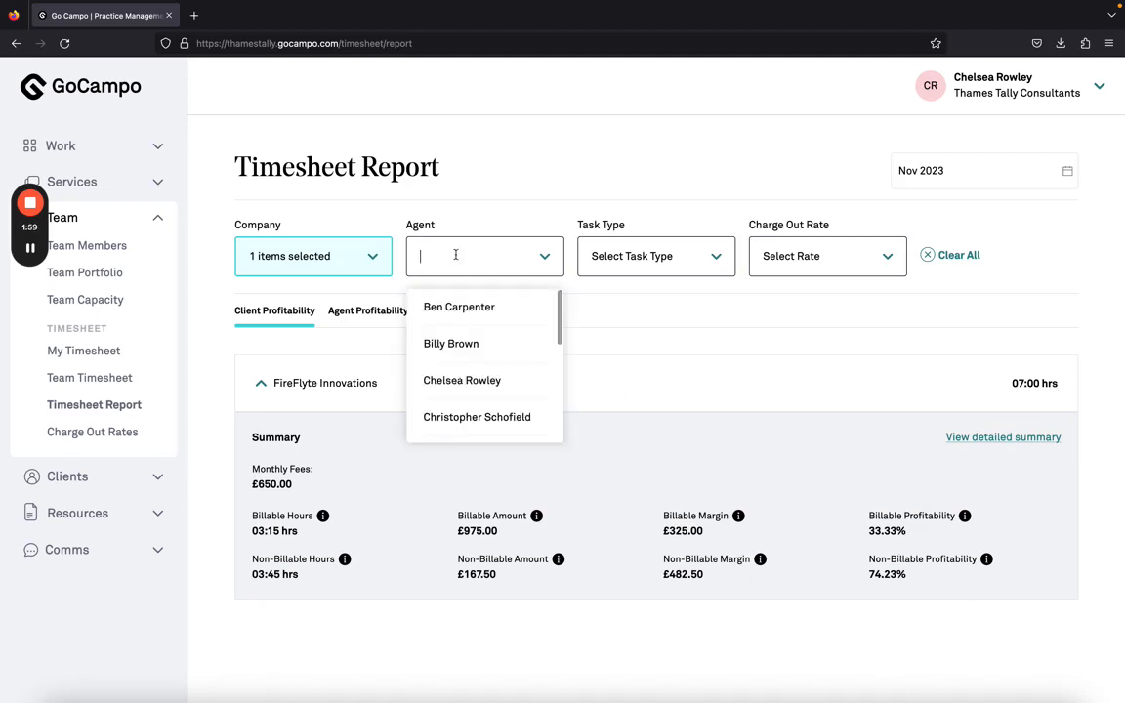
pyautogui.write('jos')
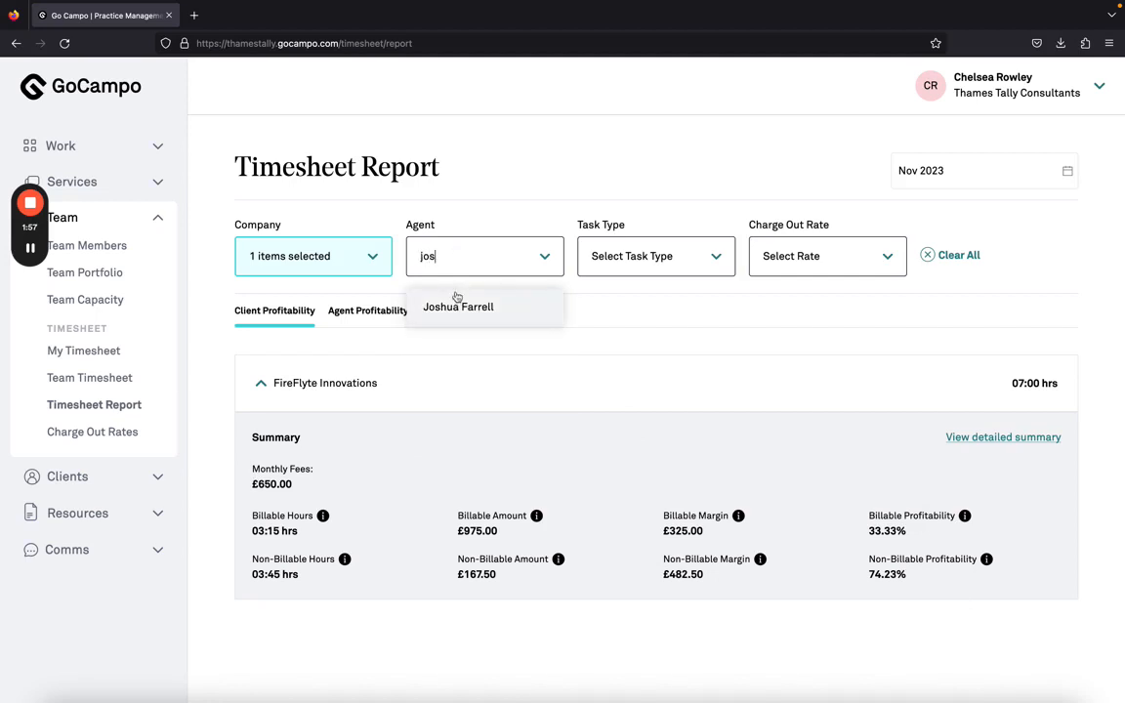
pyautogui.click(456, 299)
pyautogui.click(674, 364)
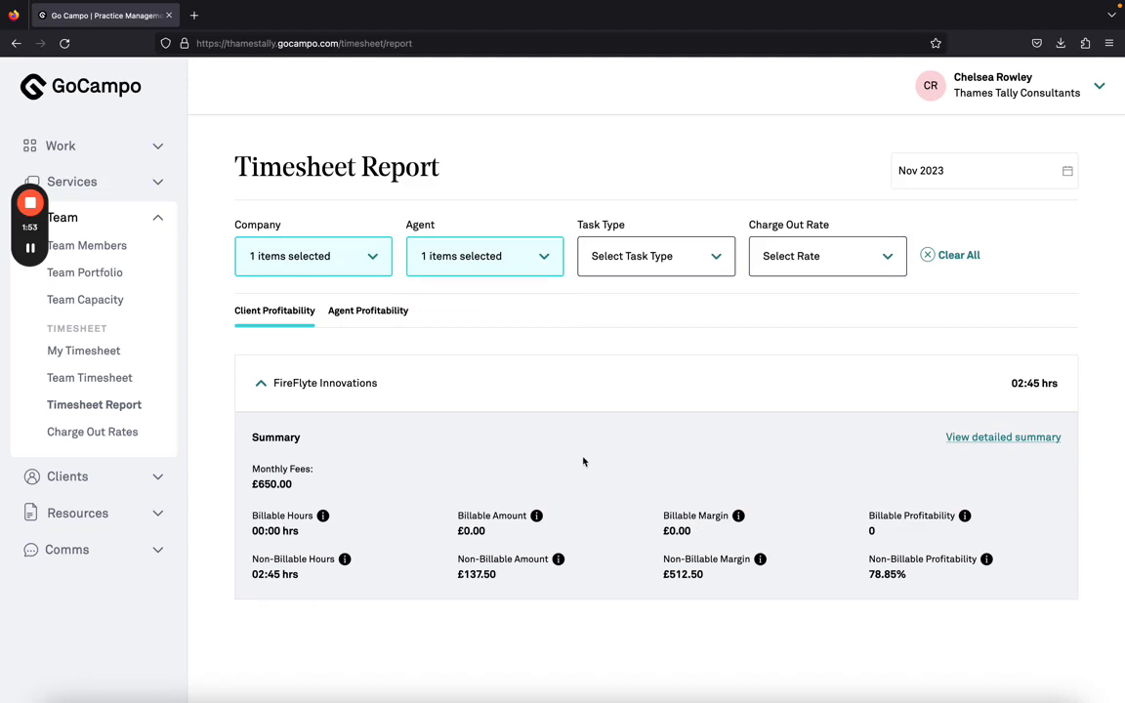
# - Examine the filtered agent's task breakdown in the FireFlyte Innovations detailed summary
pyautogui.click(952, 439)
pyautogui.click(798, 178)
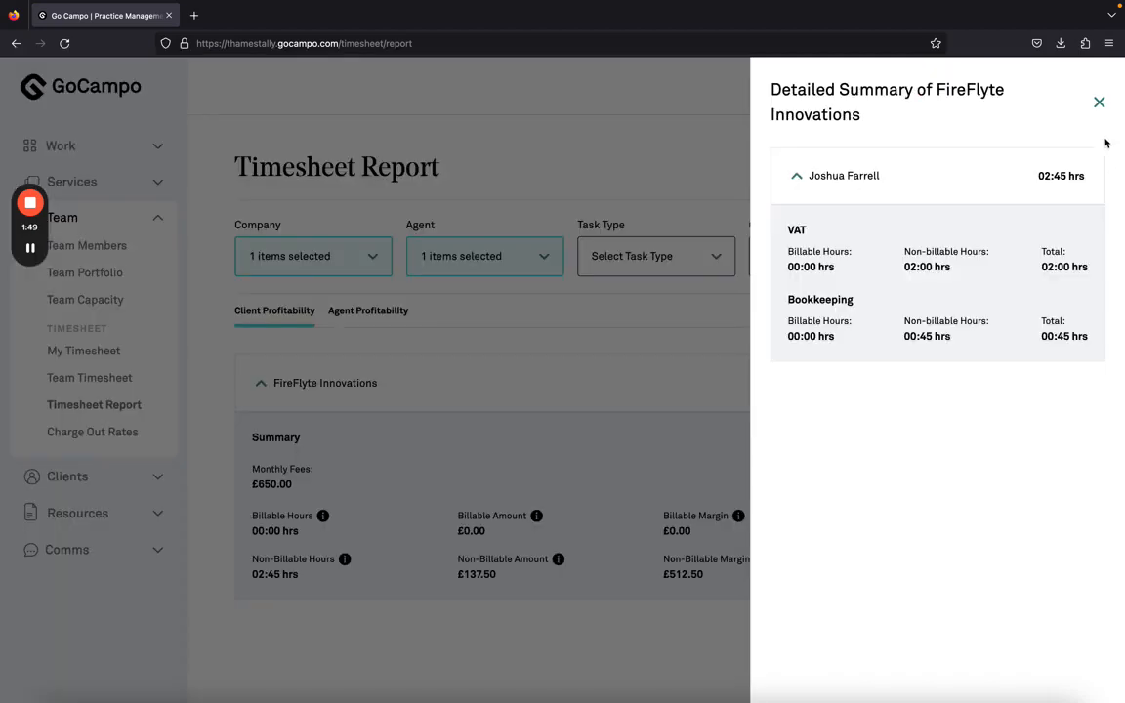
pyautogui.click(1099, 103)
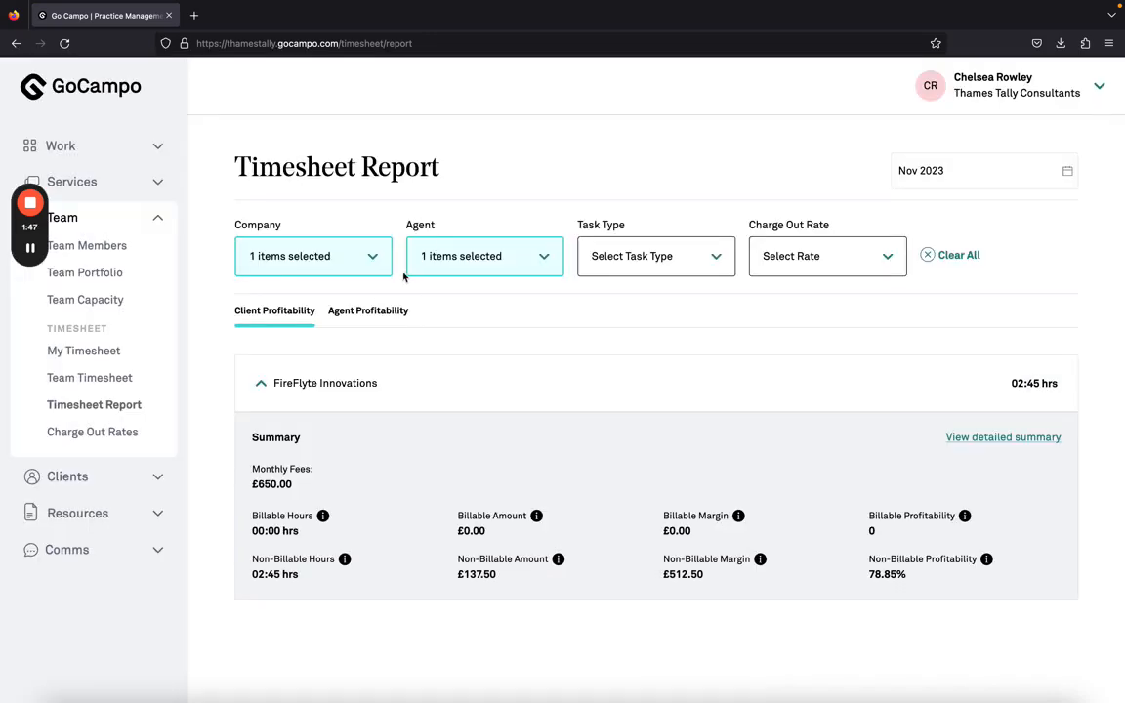
# - Switch the report to Agent Profitability and remove the agent filter
pyautogui.click(357, 312)
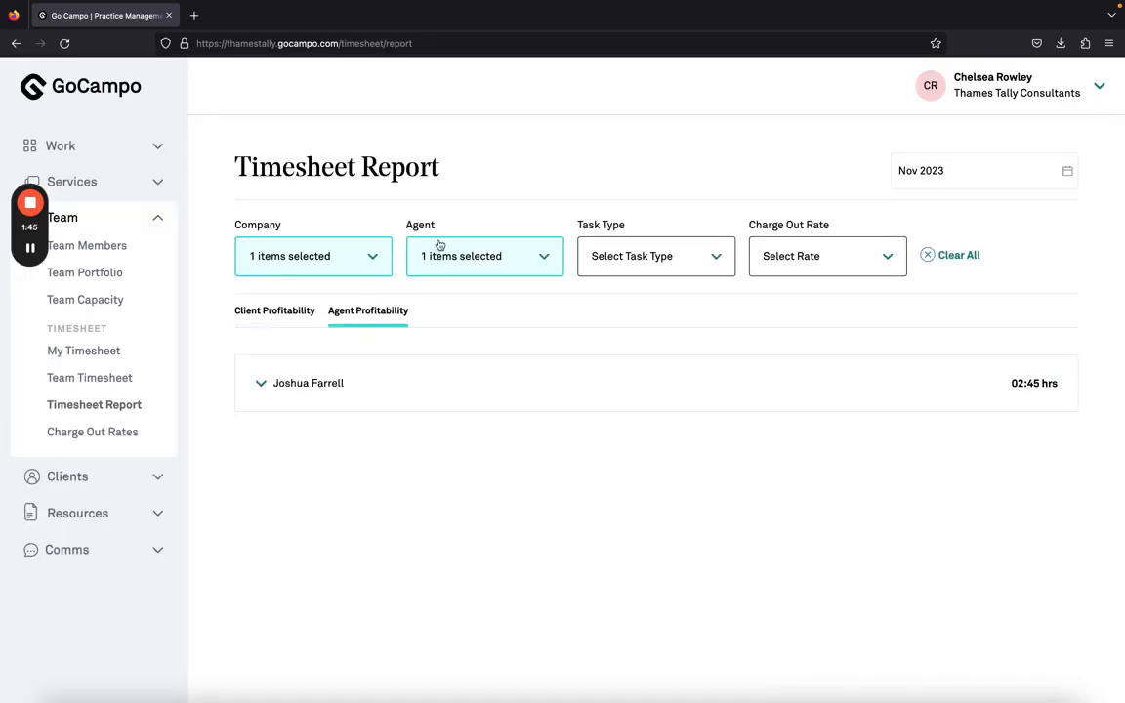
pyautogui.click(544, 255)
pyautogui.click(512, 314)
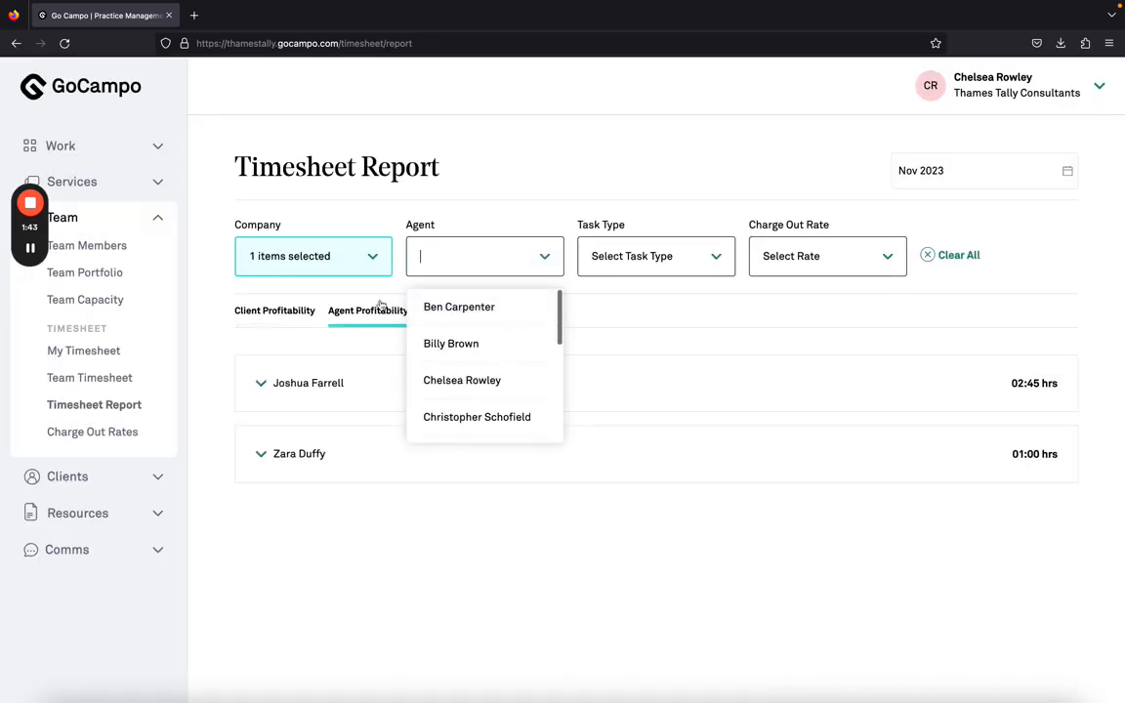
pyautogui.click(332, 295)
# - Expand the profitability summaries of both listed agents
pyautogui.click(261, 386)
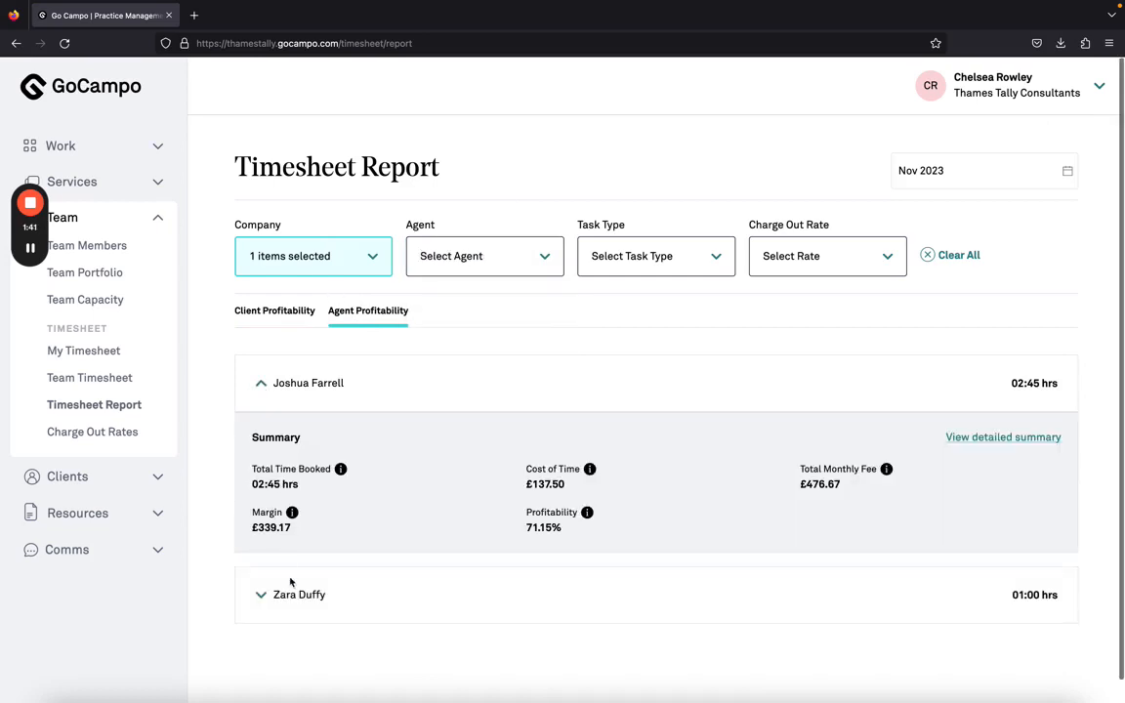
pyautogui.click(261, 595)
pyautogui.scroll(-3, 261, 596)
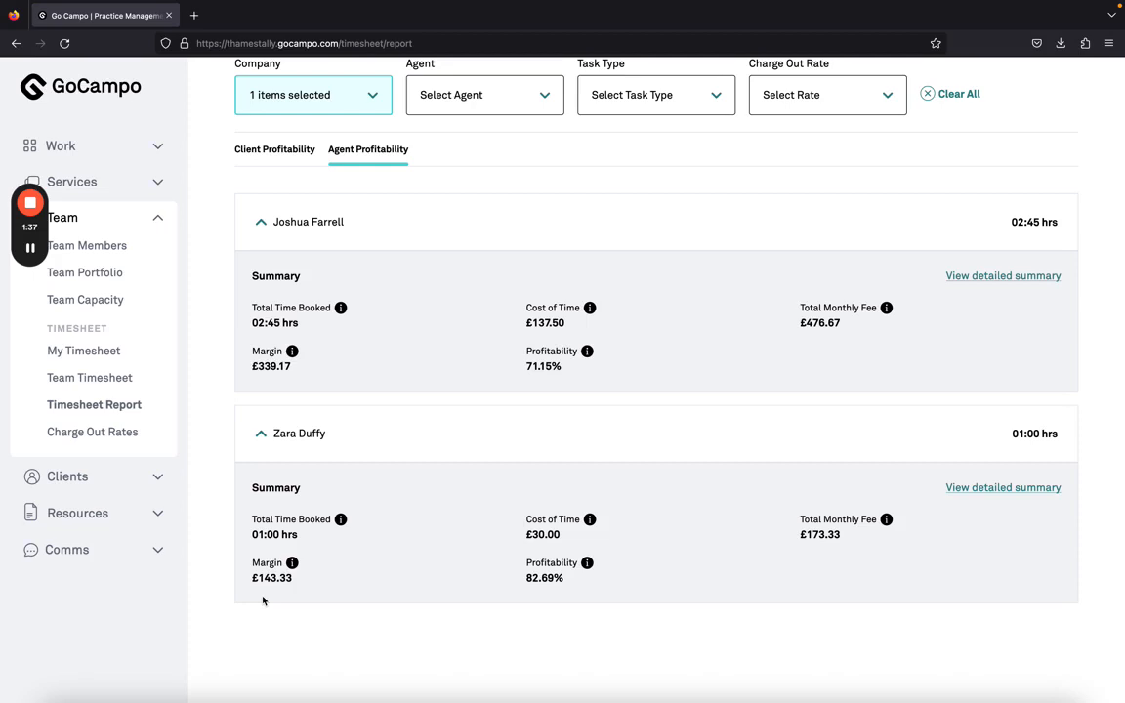
# - Examine each of the two agents' detailed summaries with the FireFlyte Innovations task breakdown expanded
pyautogui.click(1023, 277)
pyautogui.click(796, 151)
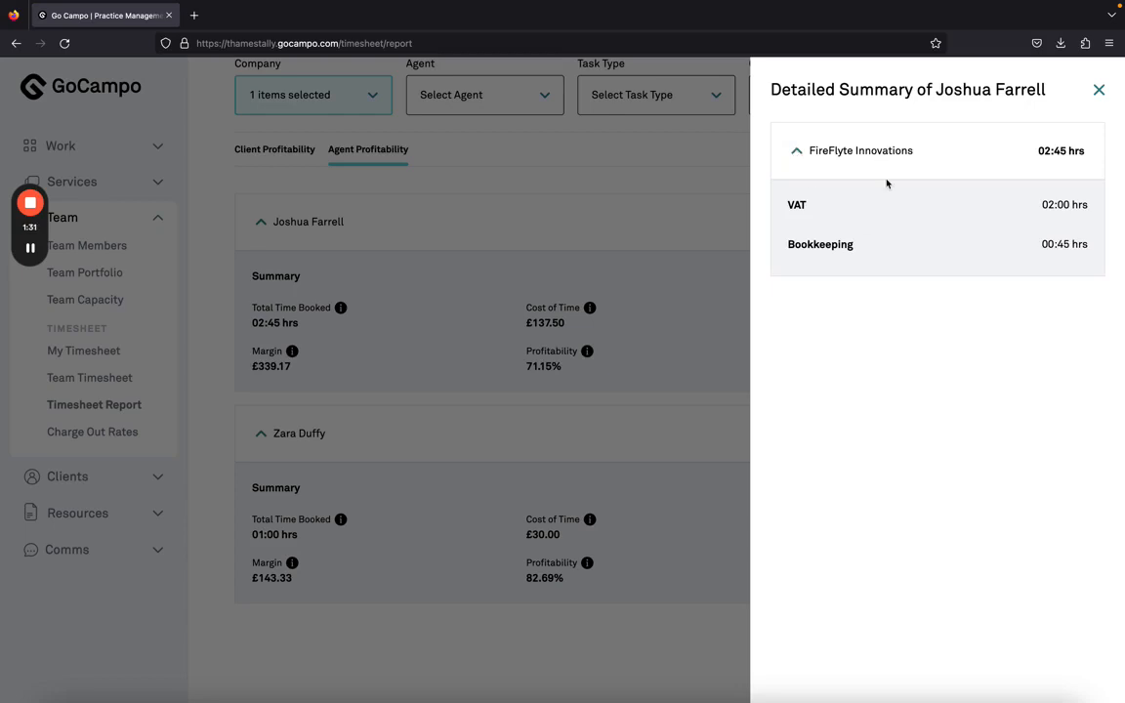
pyautogui.click(1097, 91)
pyautogui.click(1024, 491)
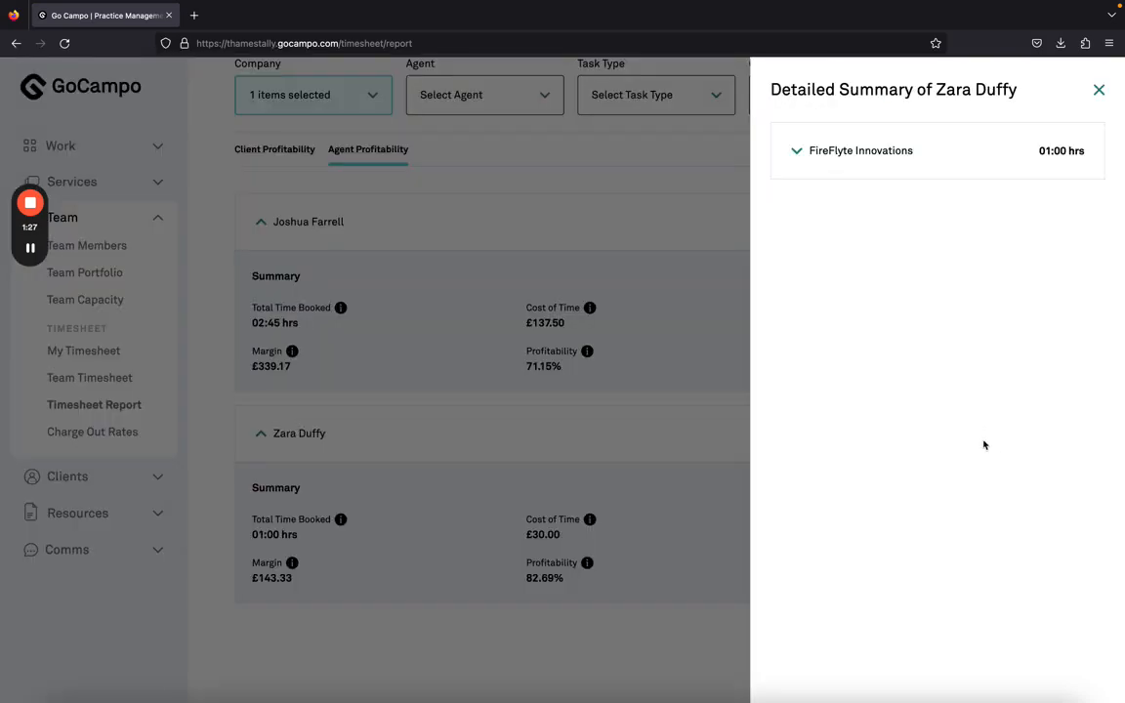
pyautogui.click(797, 152)
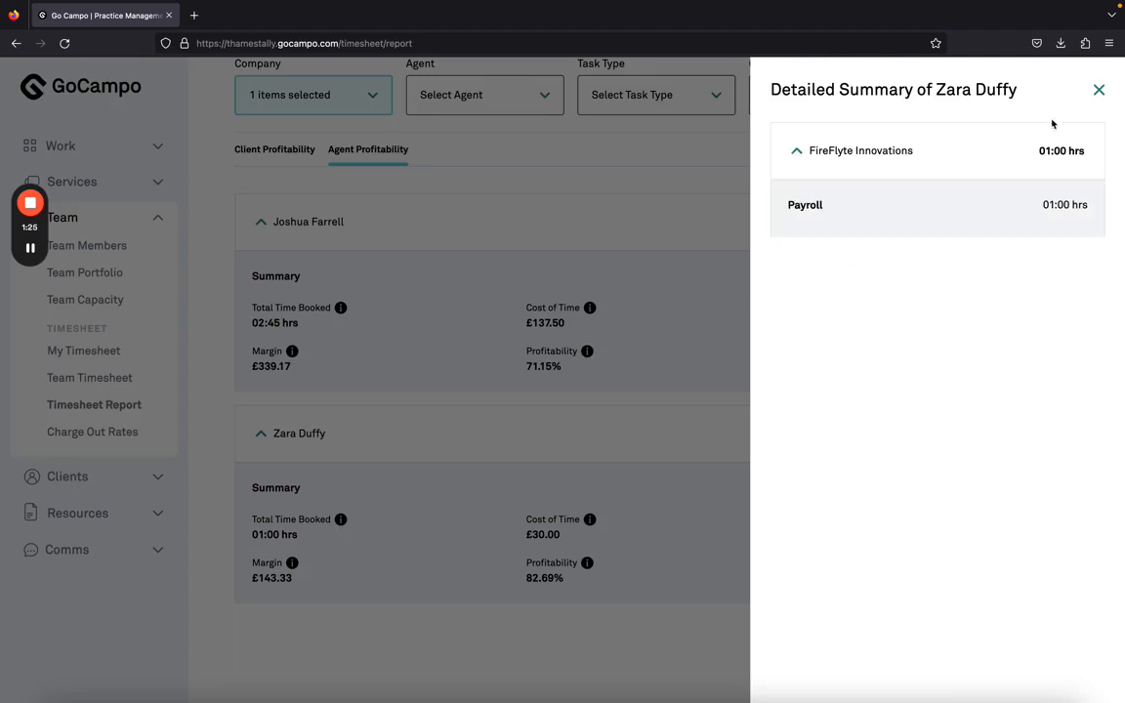
pyautogui.click(1097, 90)
# - Remove FireFlyte Innovations from the company filter so agent profitability covers all clients
pyautogui.scroll(2, 316, 129)
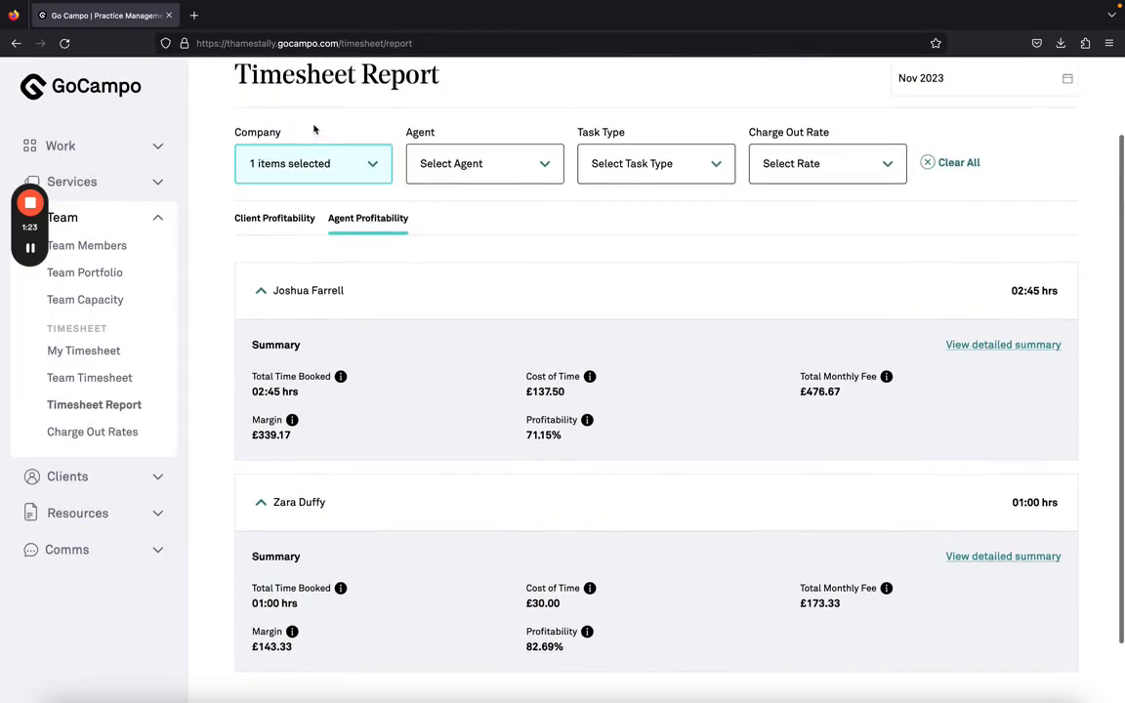
pyautogui.scroll(-2, 409, 418)
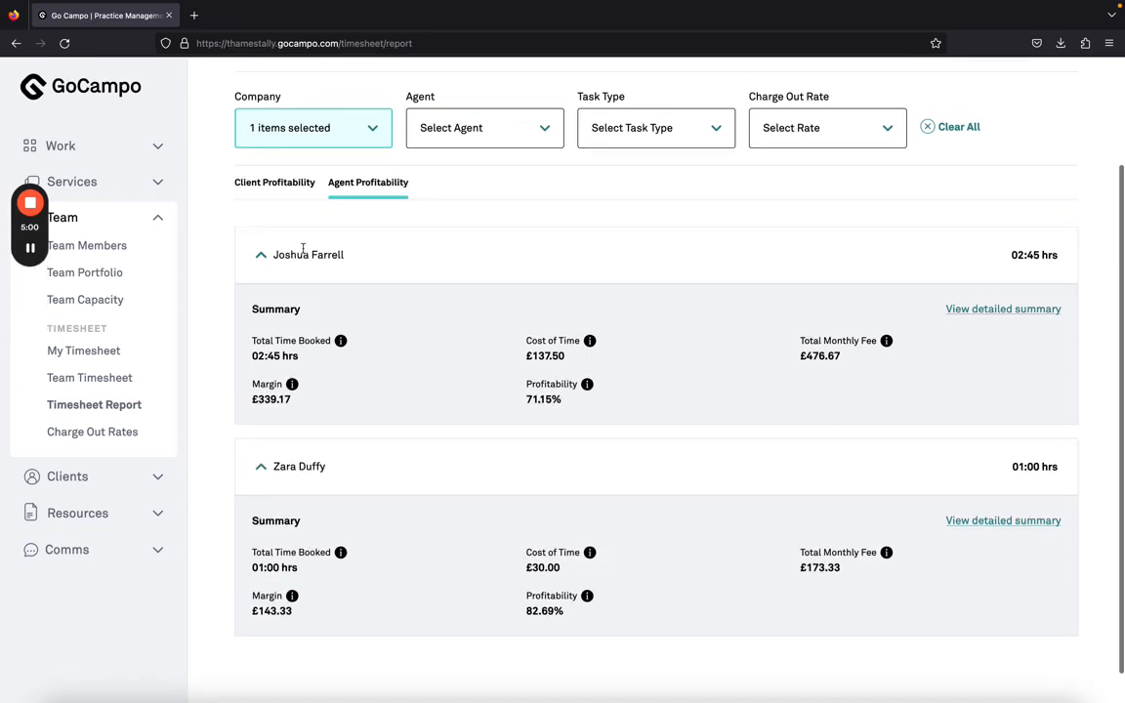
pyautogui.click(296, 131)
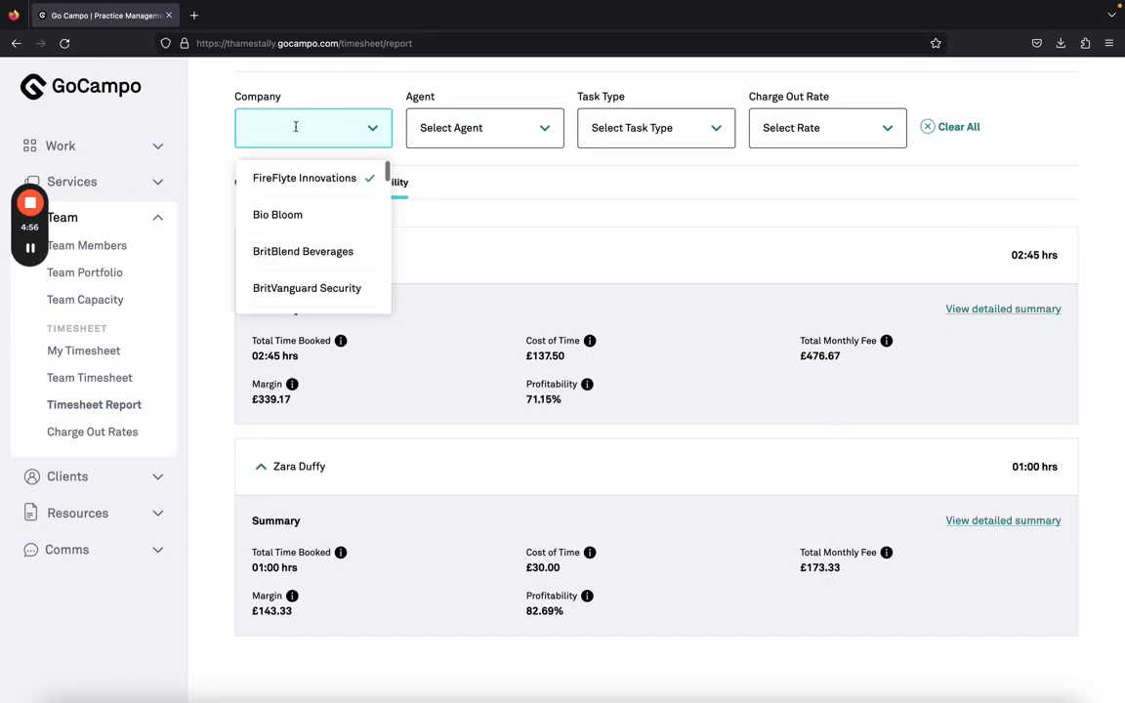
pyautogui.click(311, 177)
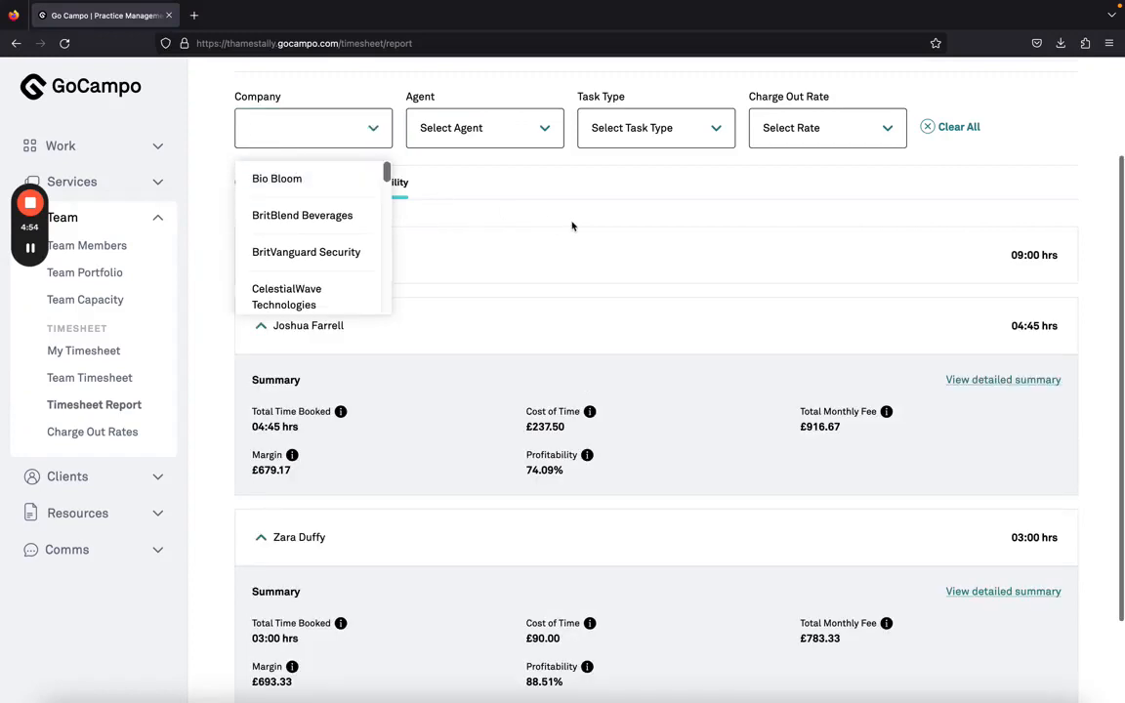
pyautogui.click(414, 166)
# - Collapse the third listed agent's profitability summary and leave only the second listed agent's summary expanded
pyautogui.scroll(-1, 489, 322)
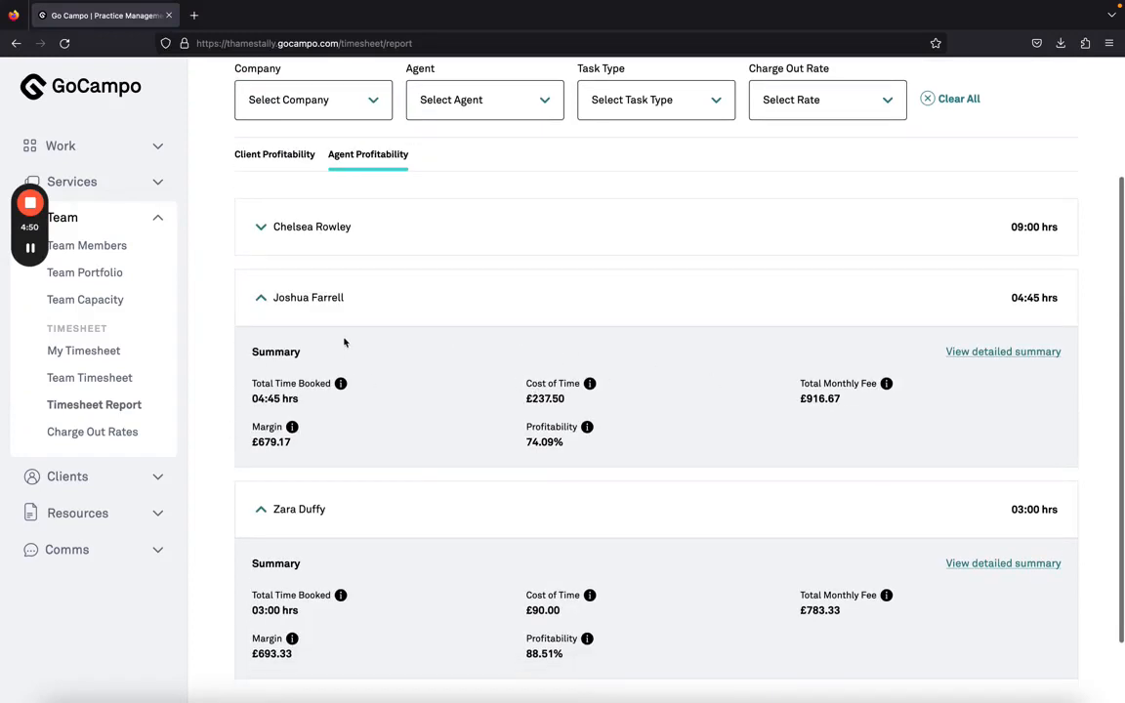
pyautogui.click(260, 298)
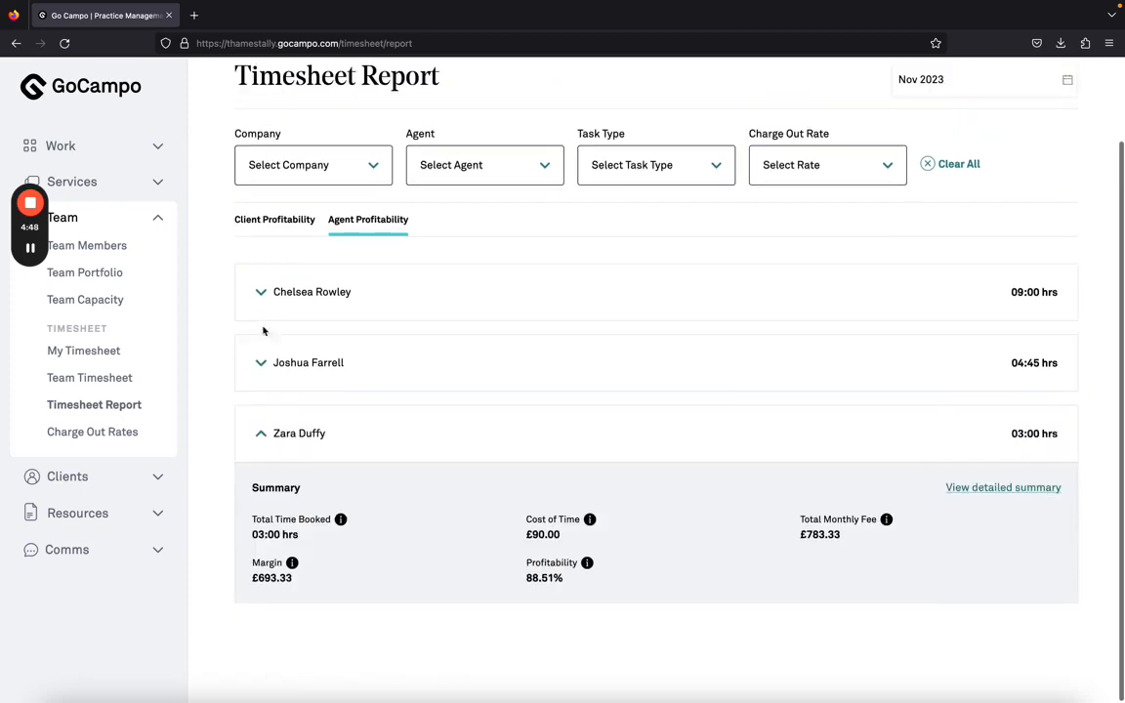
pyautogui.click(262, 434)
pyautogui.click(262, 455)
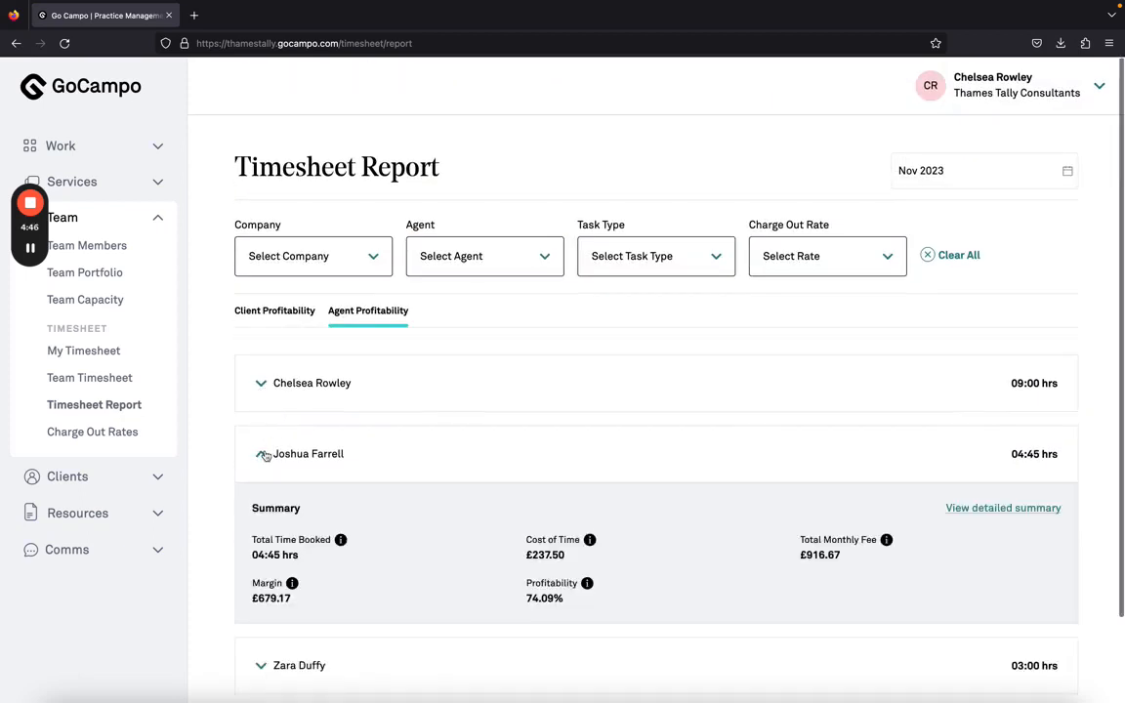
# - Examine the second listed agent's detailed summary with the Dream Weaver and FireFlyte Innovations task breakdowns expanded
pyautogui.scroll(-2, 488, 440)
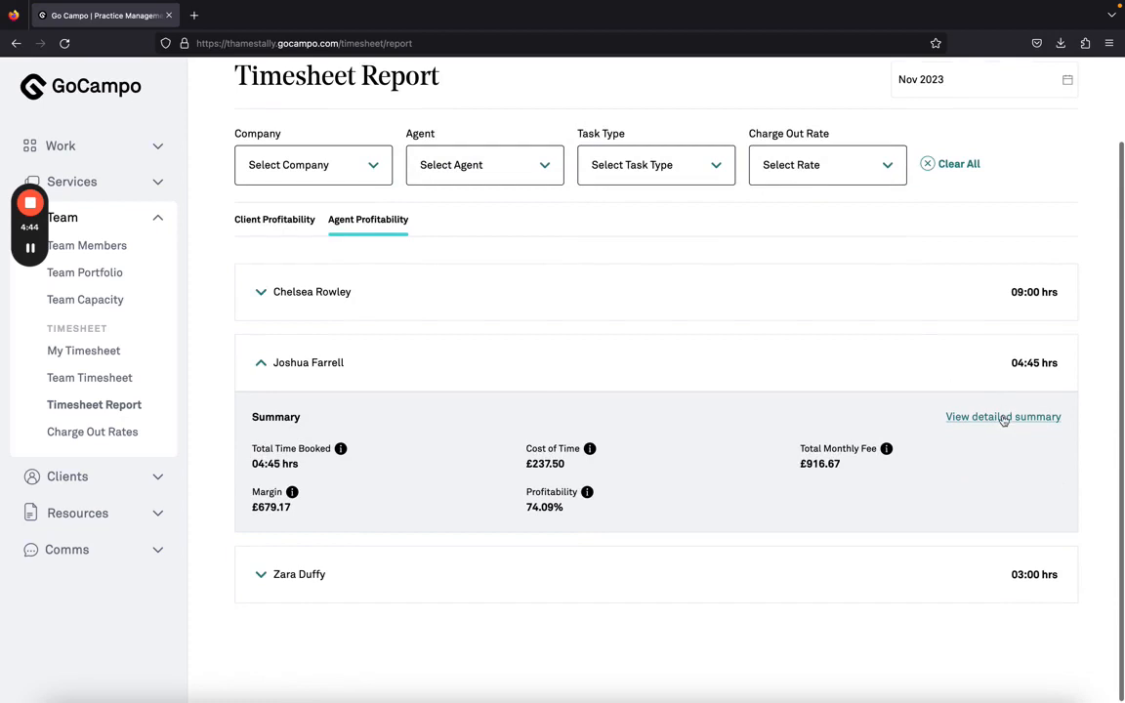
pyautogui.click(952, 417)
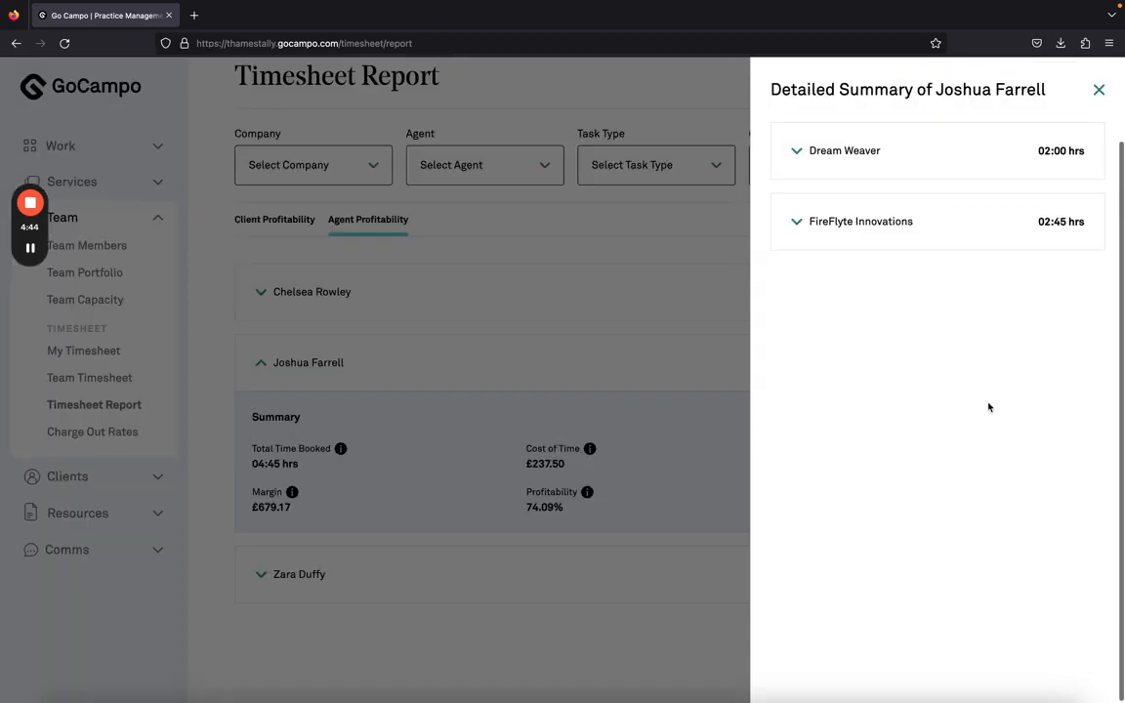
pyautogui.click(796, 151)
pyautogui.click(796, 280)
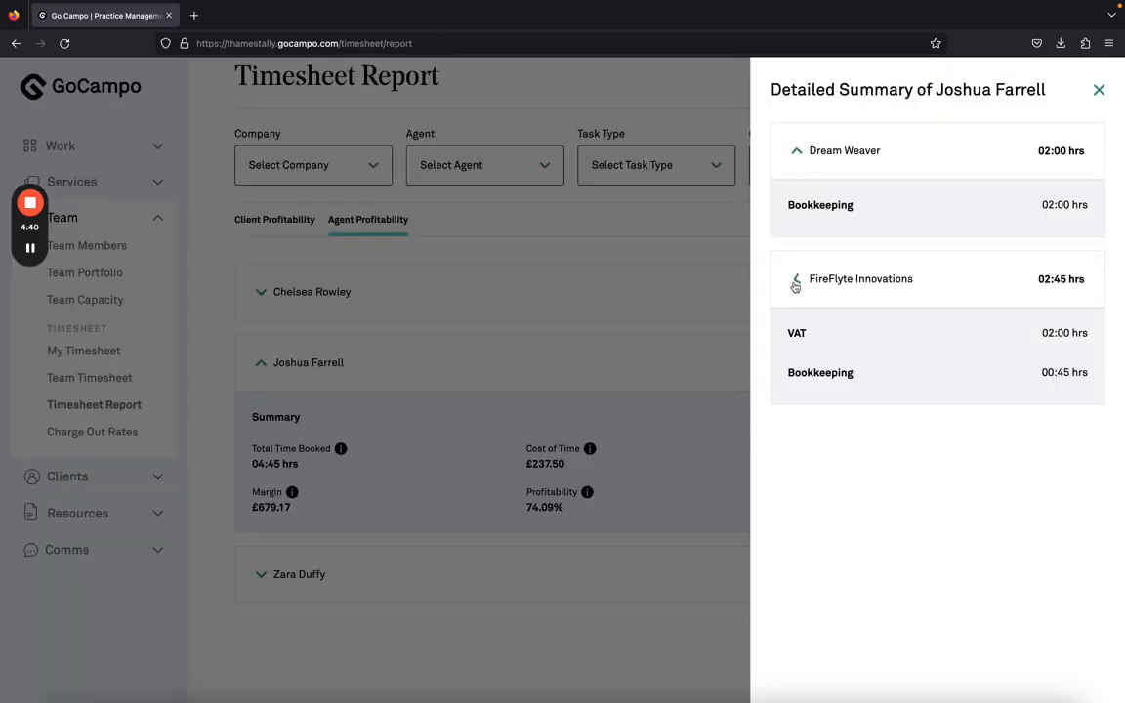
pyautogui.click(1098, 93)
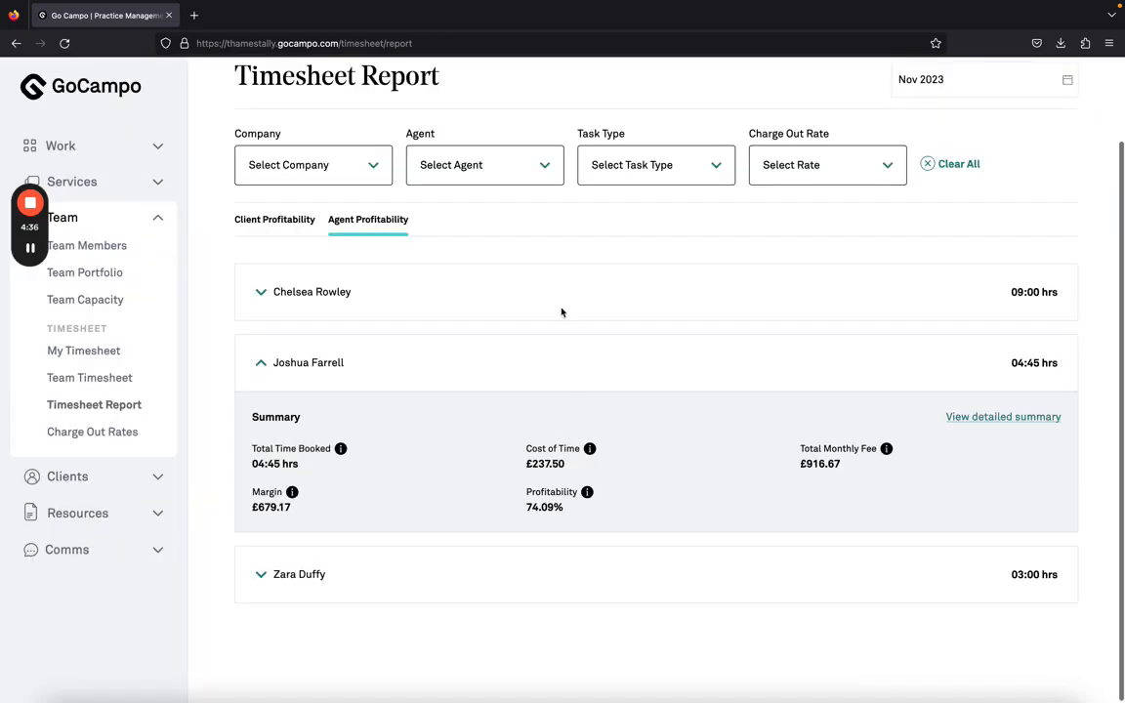